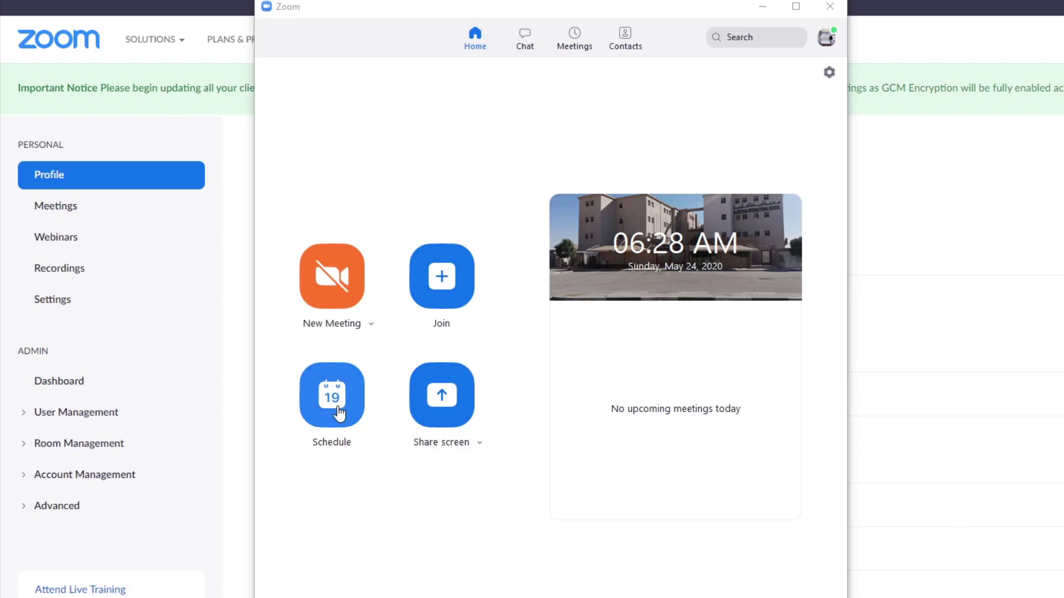
left_click(334, 408)
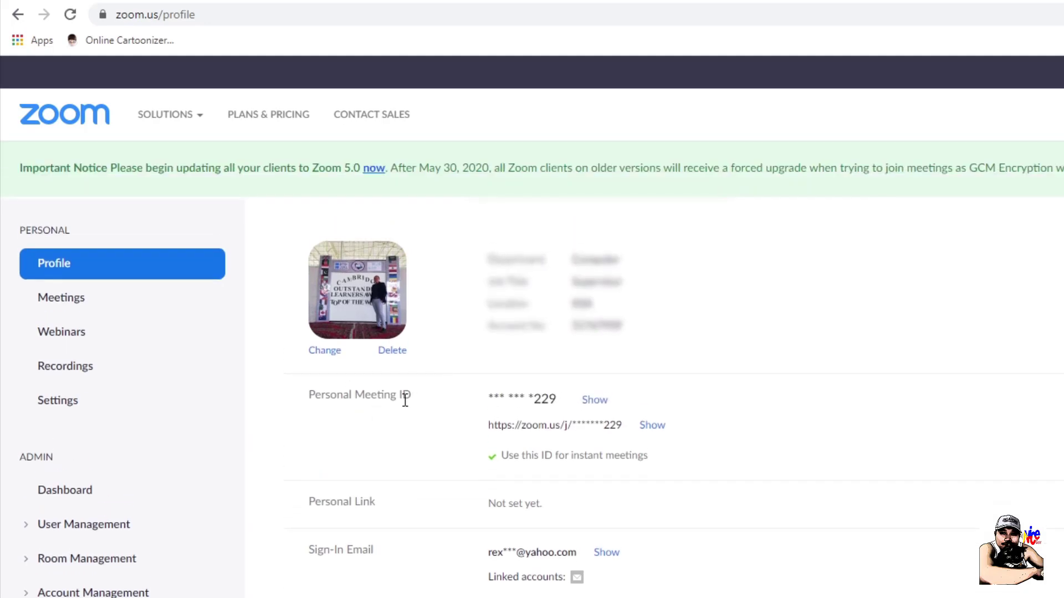
left_click(592, 403)
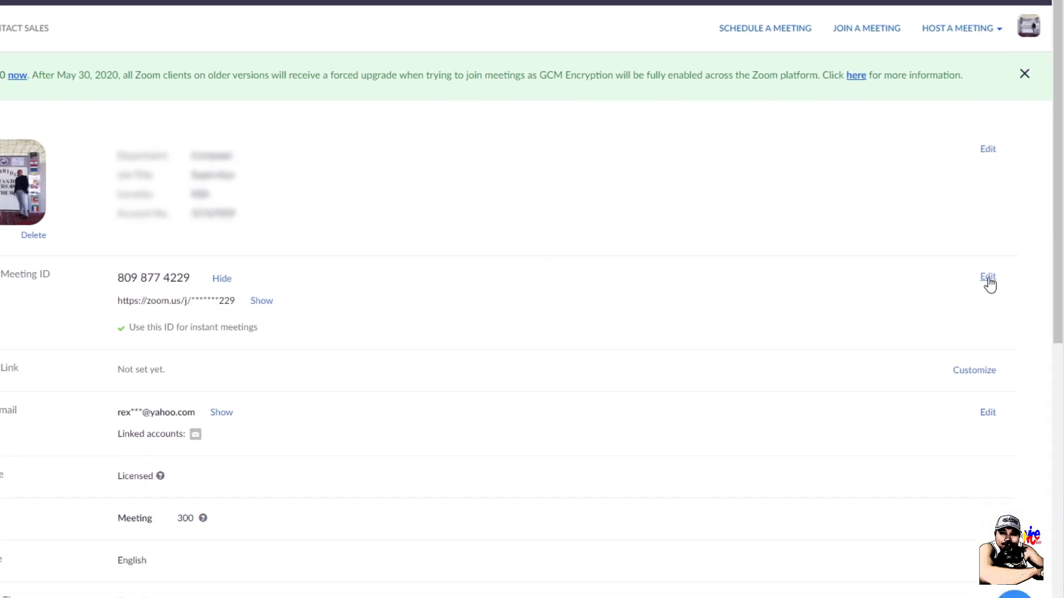
left_click(987, 279)
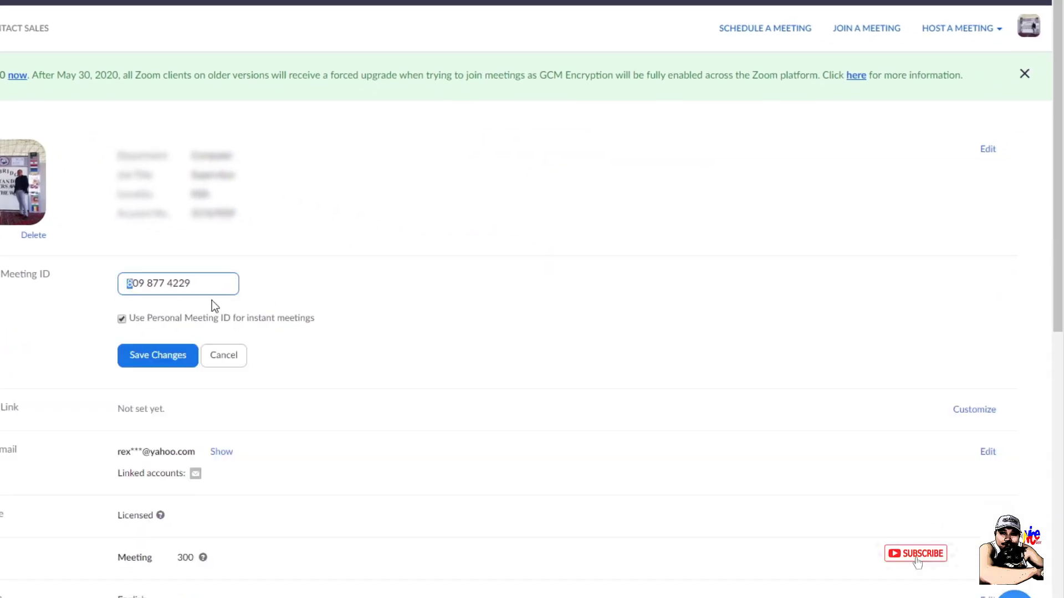
left_click(162, 357)
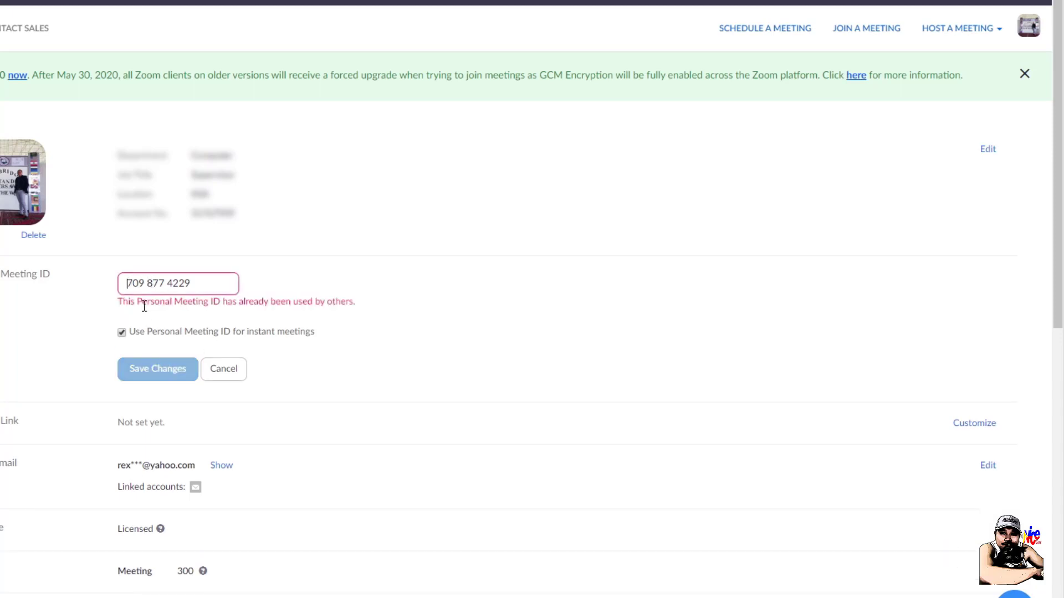
key("Delete")
type("5")
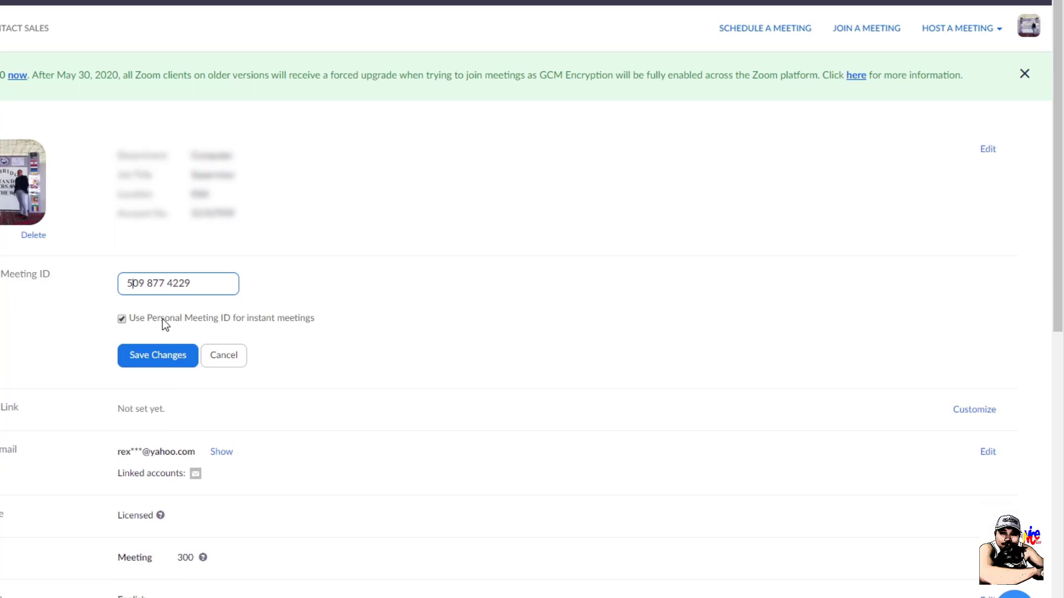
left_click(157, 358)
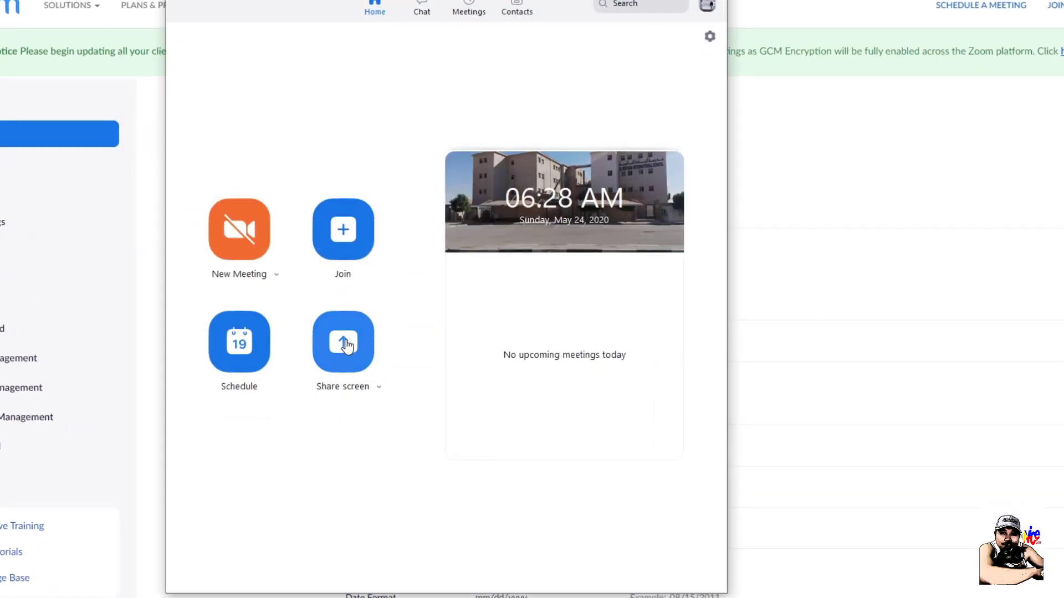
left_click(239, 340)
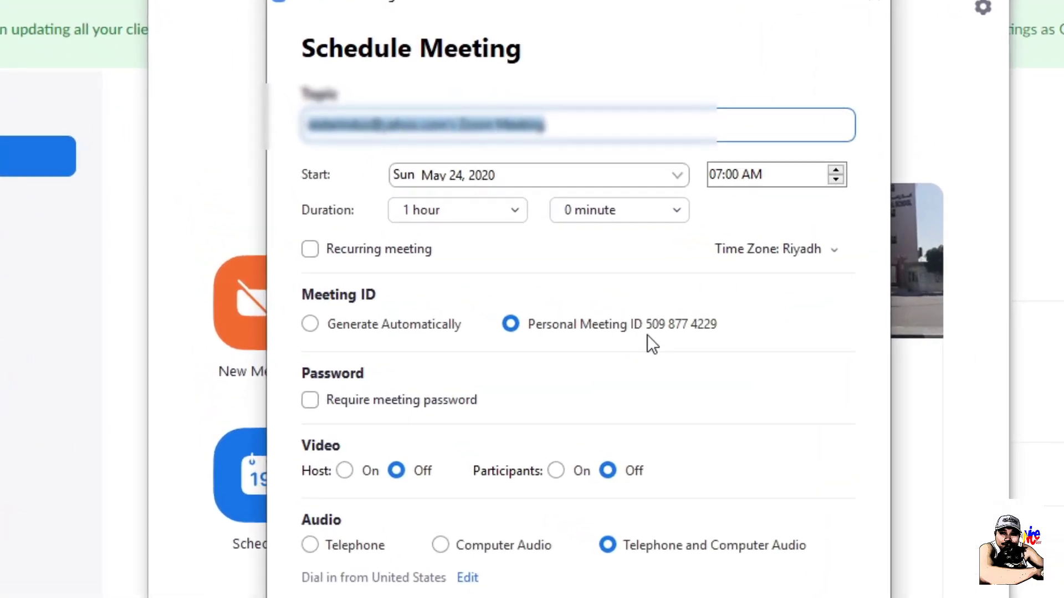